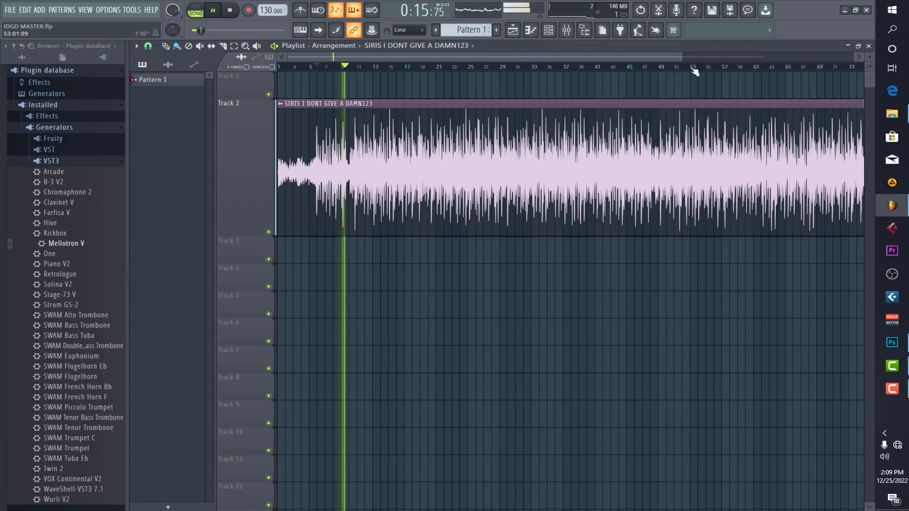
Restart song playback and listen to the audio clip on Track 2.
left_click_drag(682, 57, 623, 61)
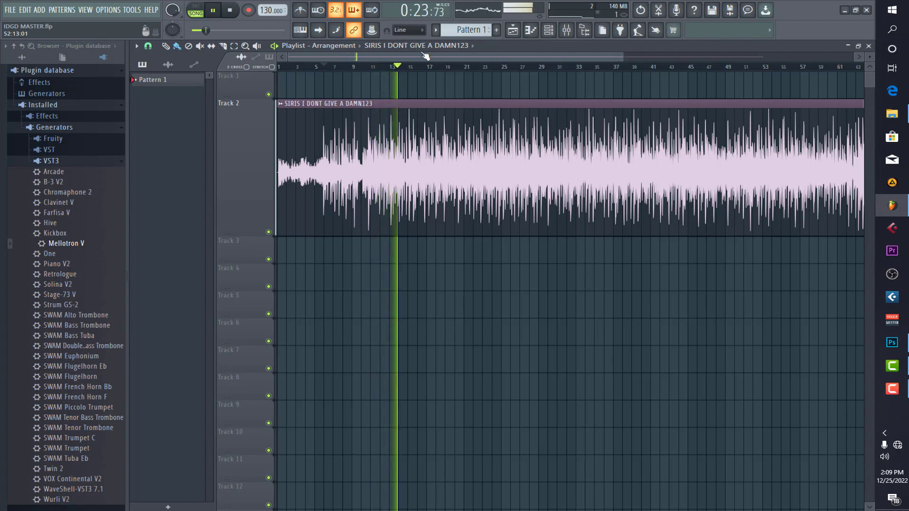
left_click(234, 12)
left_click(214, 11)
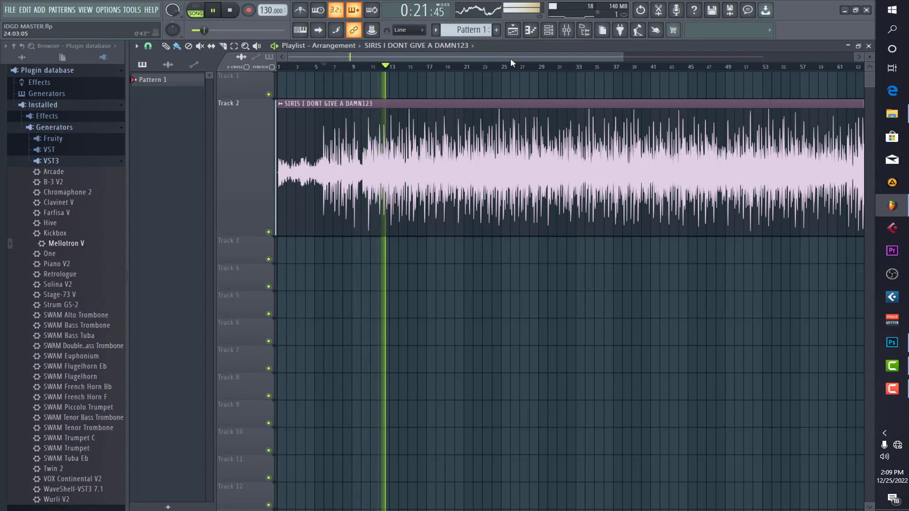
mouse_move(620, 56)
left_mouse_down()
mouse_move(546, 56)
mouse_move(606, 57)
left_mouse_up()
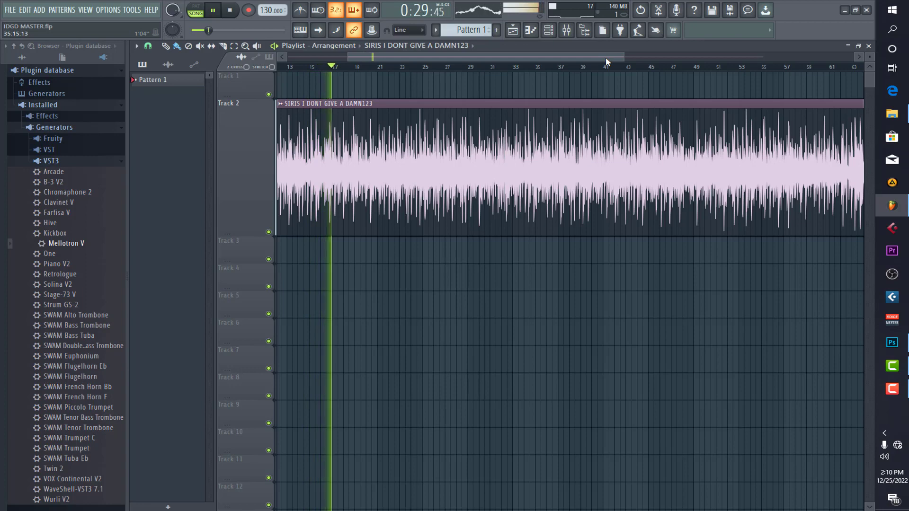
mouse_move(606, 56)
left_mouse_down()
mouse_move(584, 57)
mouse_move(629, 57)
mouse_move(614, 57)
left_mouse_up()
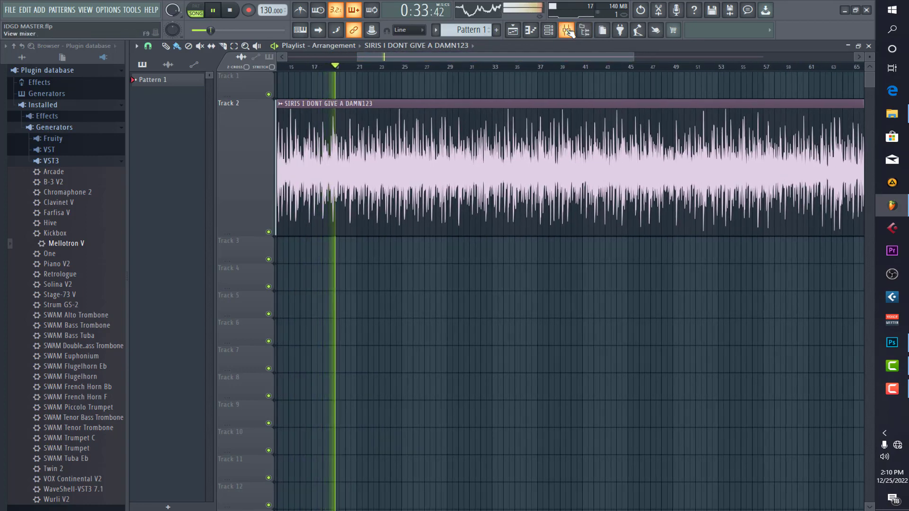
Open the WaveShell compressor and Slate Digital FG-X from the song's mixer track, and close the mixer.
left_click(566, 30)
left_click(818, 80)
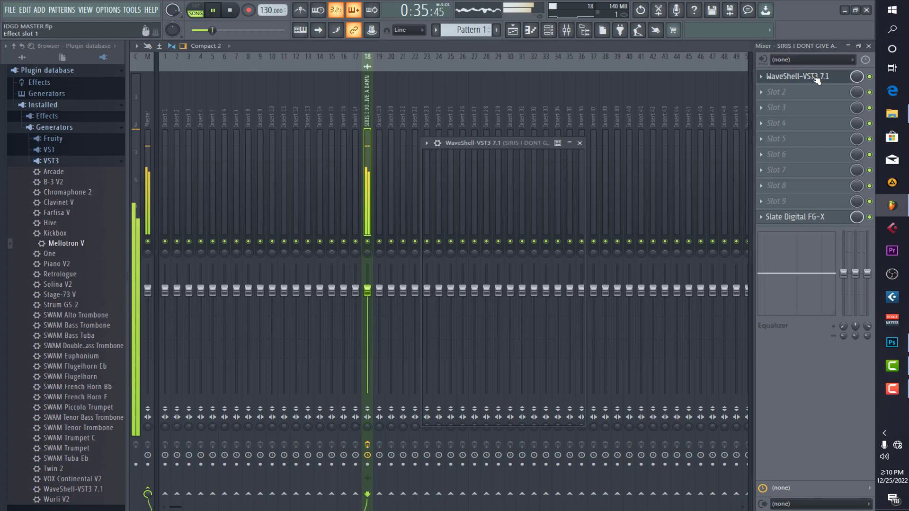
left_click(815, 217)
left_click(870, 47)
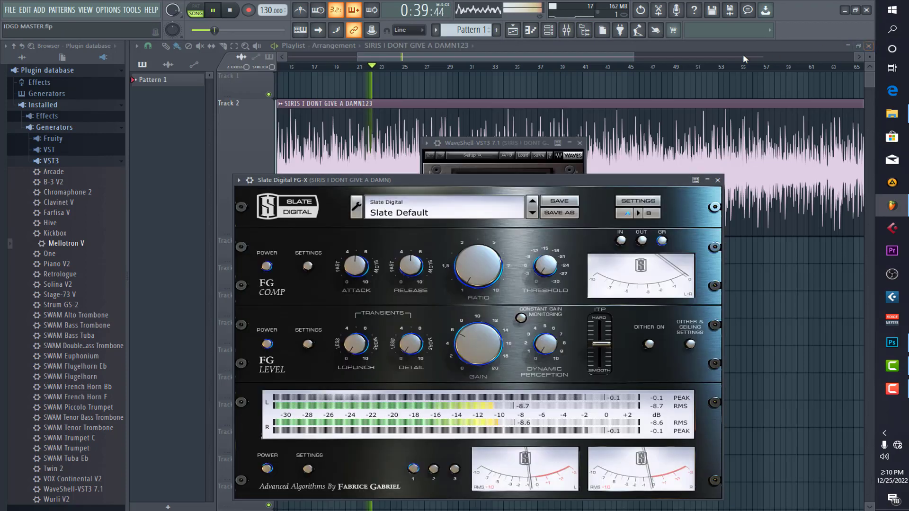
Arrange the buss compressor and FG-X windows side by side below the clip and stop playback.
left_click_drag(491, 149, 240, 189)
left_click_drag(454, 179, 594, 217)
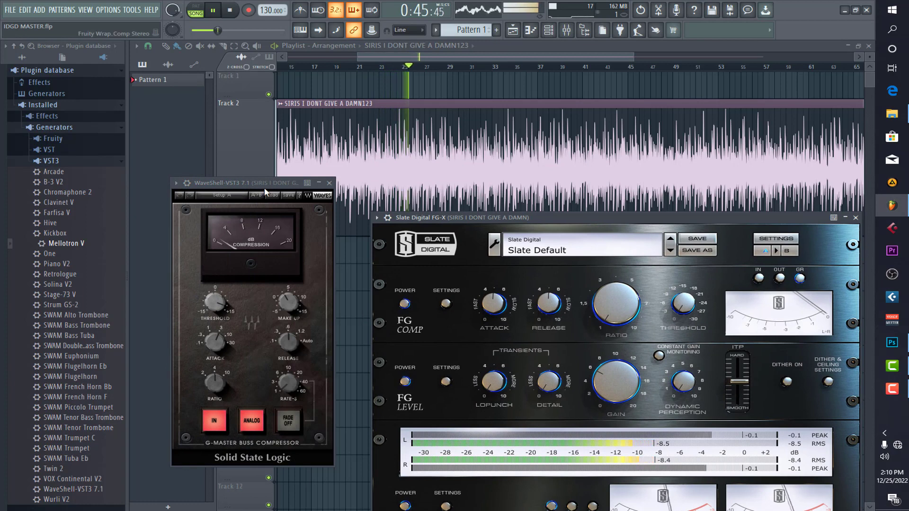
left_click_drag(256, 185, 254, 195)
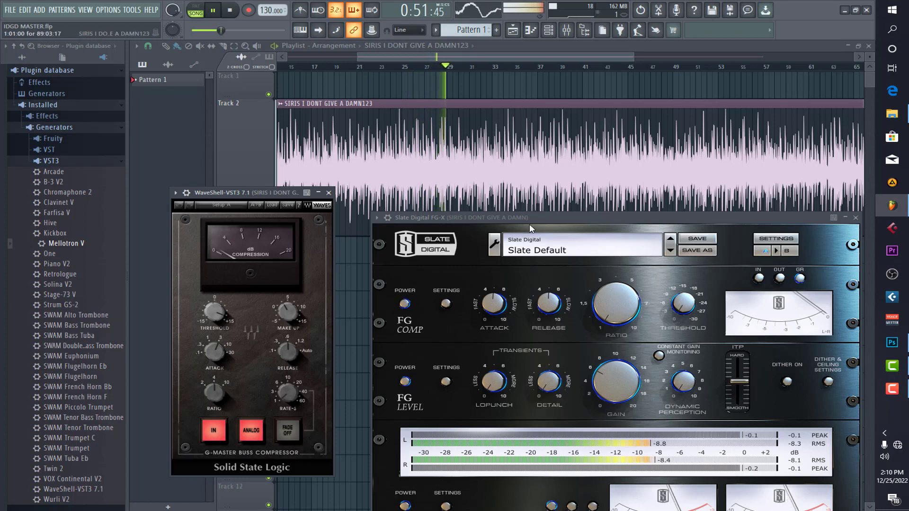
left_click_drag(535, 219, 533, 211)
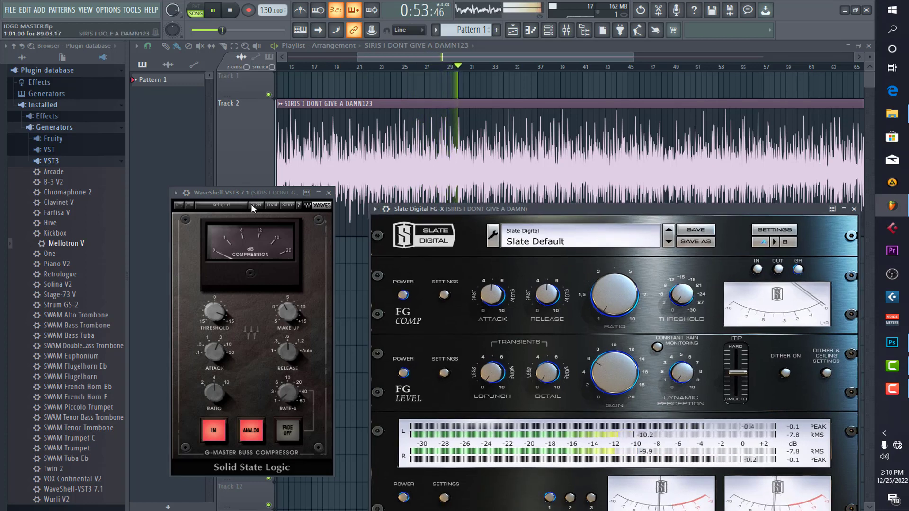
left_click_drag(251, 194, 251, 214)
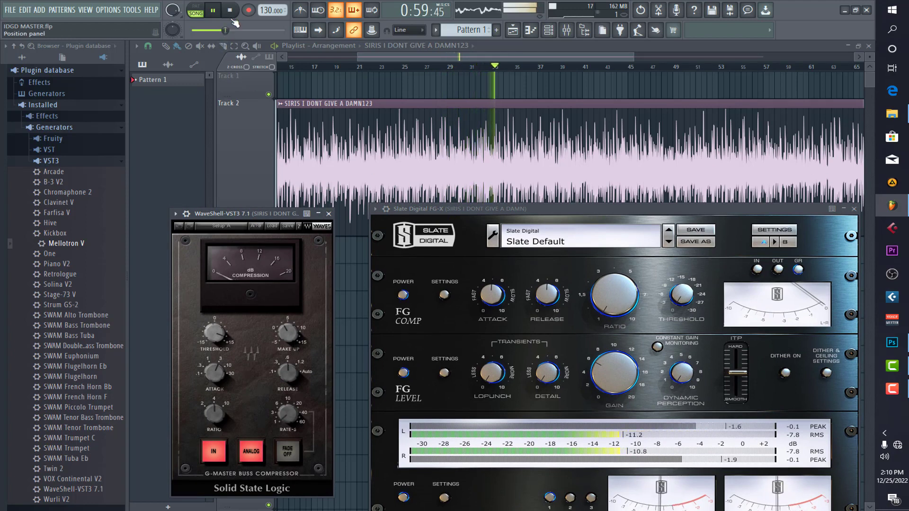
key("space")
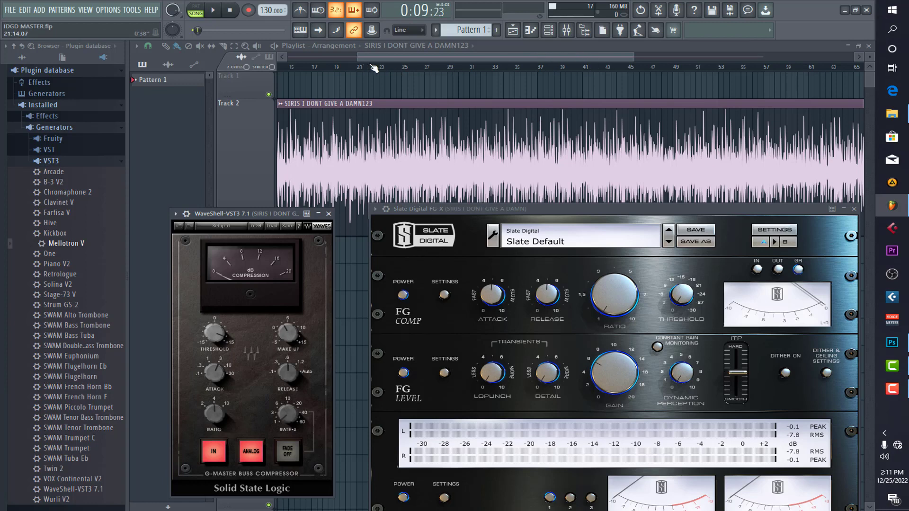
Play the song from bar 25 and move playback back to around bar 19 to find the section's start.
left_click(407, 67)
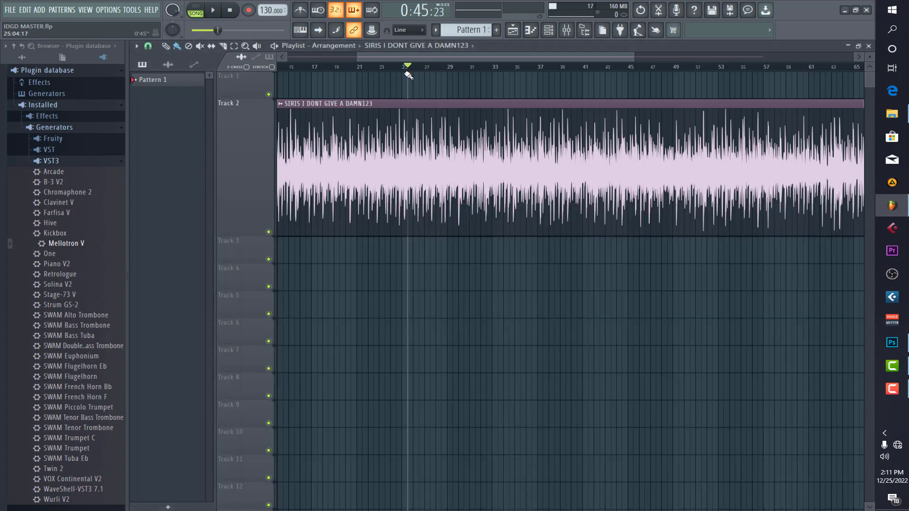
left_click(219, 13)
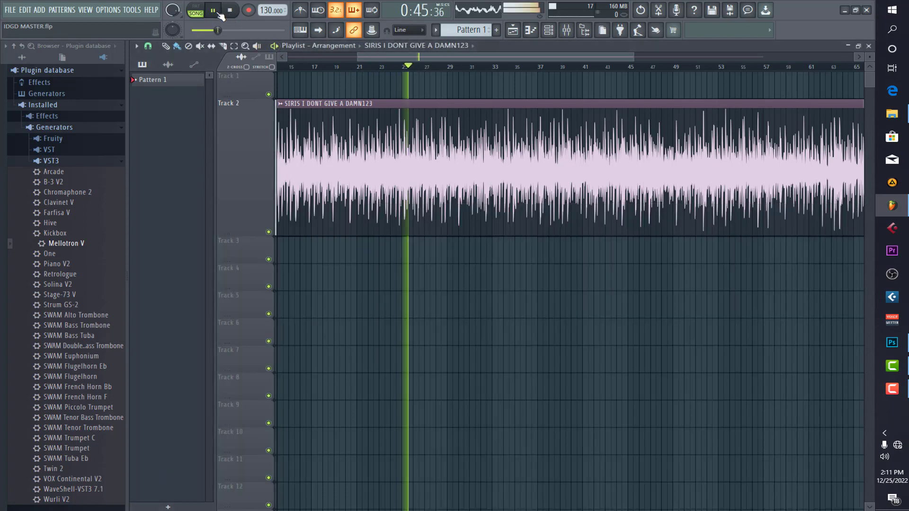
left_click(384, 69)
left_click(354, 69)
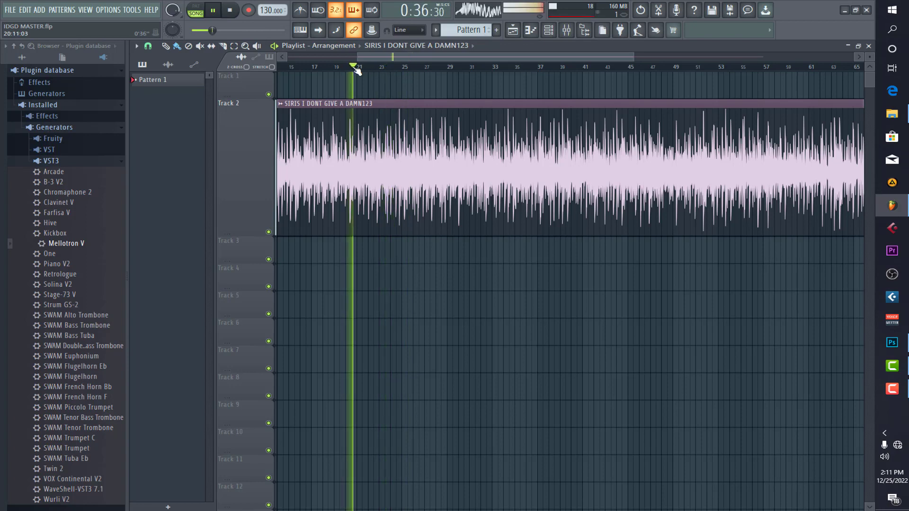
left_click(337, 67)
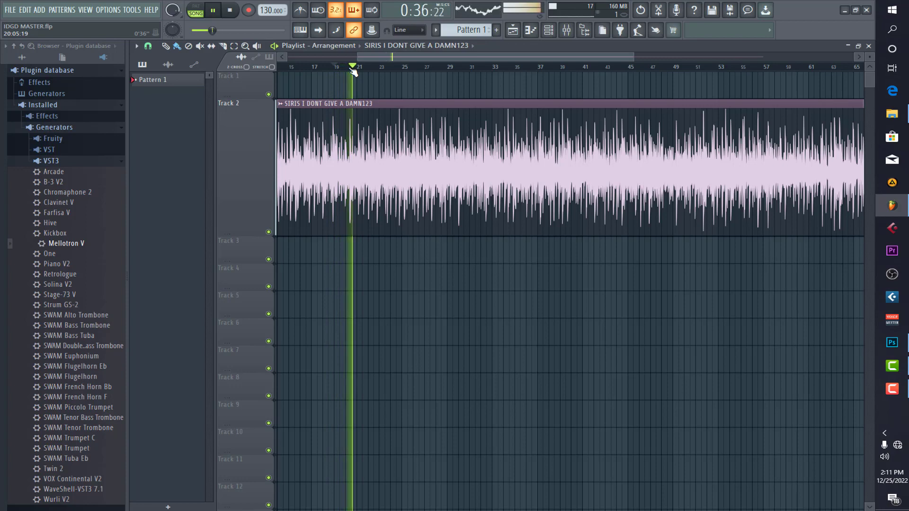
Select about bars 20 to 28 as the playback loop, check the loop's end, and stop playback.
left_click_drag(353, 71, 449, 115)
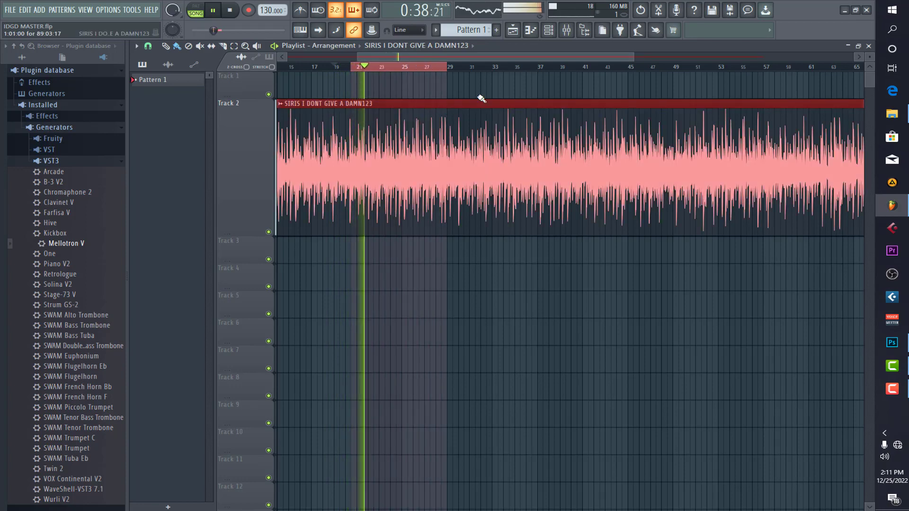
left_click(430, 67)
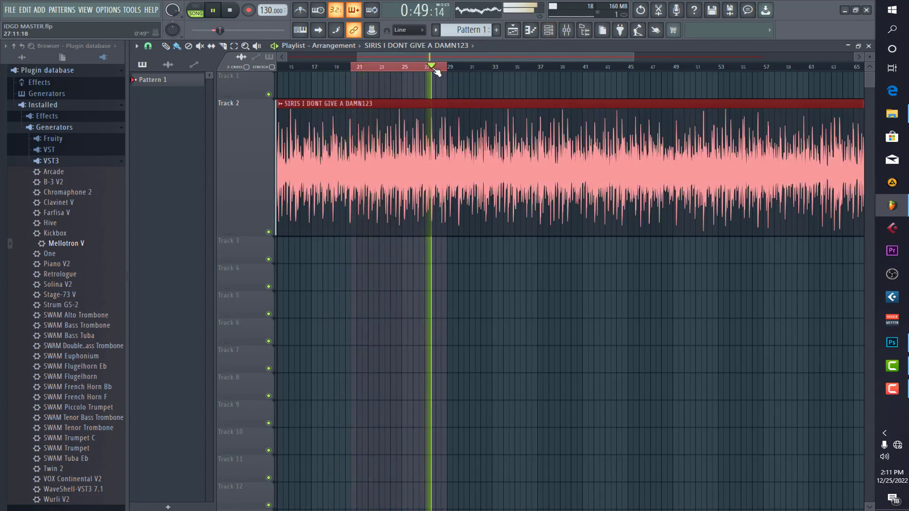
left_click(231, 14)
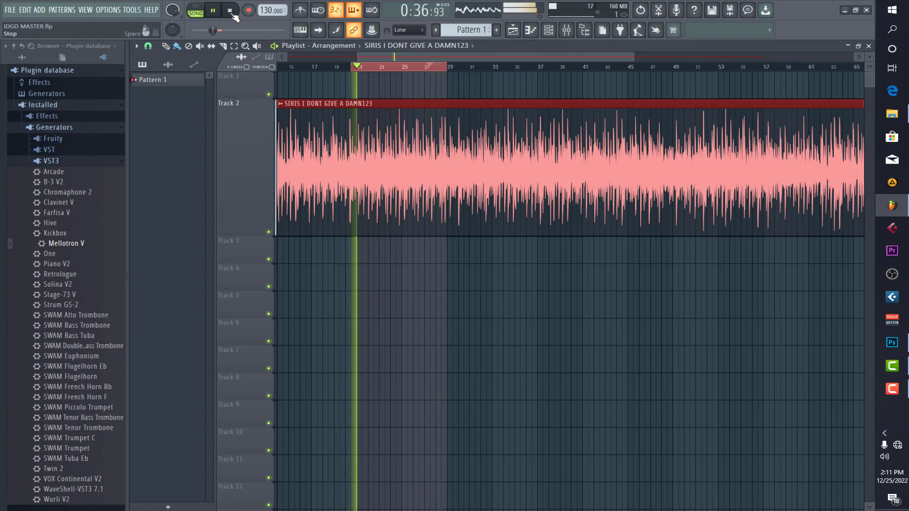
left_click(231, 11)
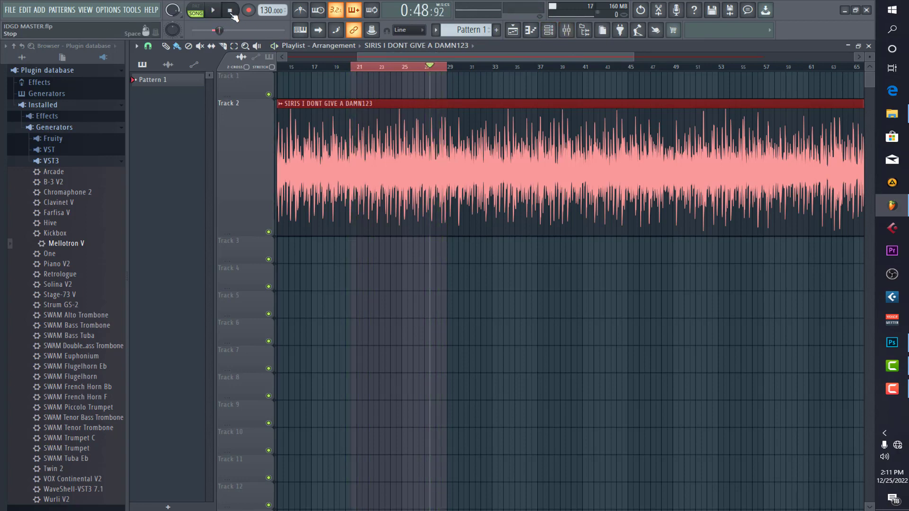
left_click(232, 14)
Disable Slate Digital FG-X on the song's mixer track and open the WaveShell buss compressor beside that track.
left_click(564, 32)
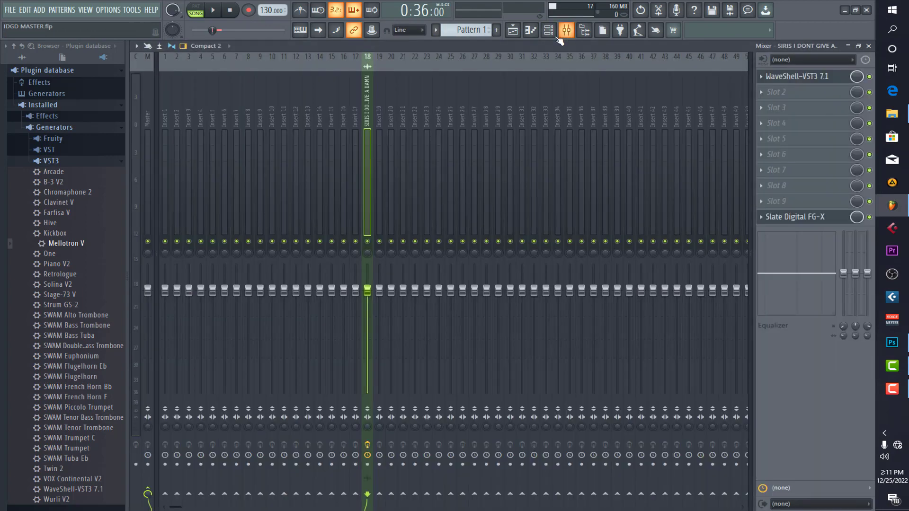
left_click(869, 217)
left_click(802, 83)
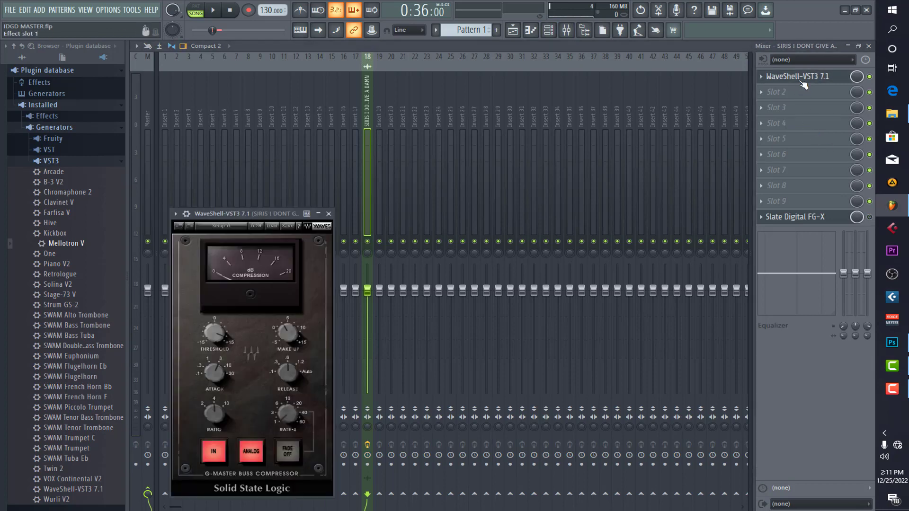
left_click_drag(270, 214, 435, 129)
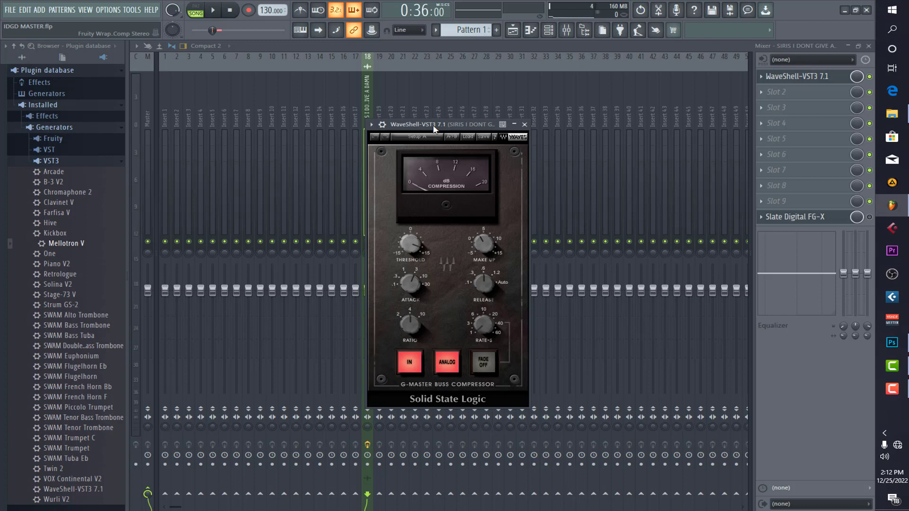
left_click_drag(433, 128, 565, 118)
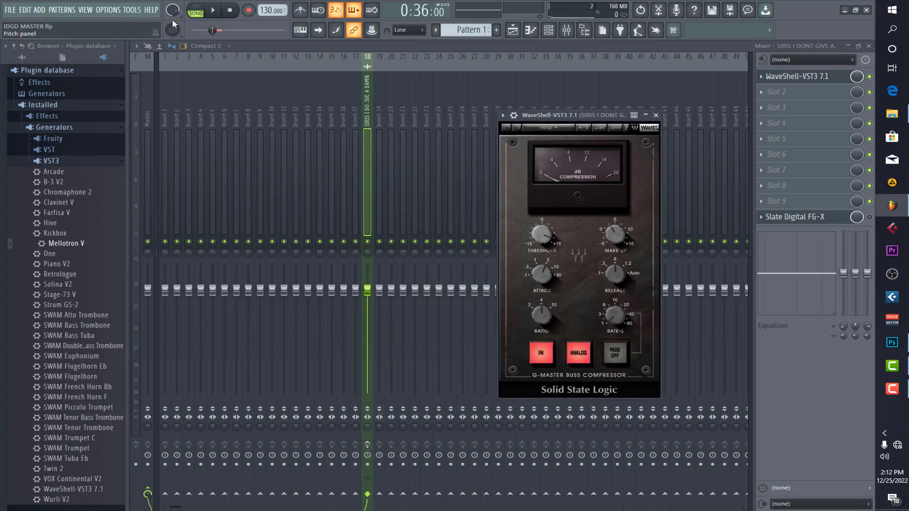
Play the looped section briefly, stop it, and turn the song track's effects back on.
left_click(217, 12)
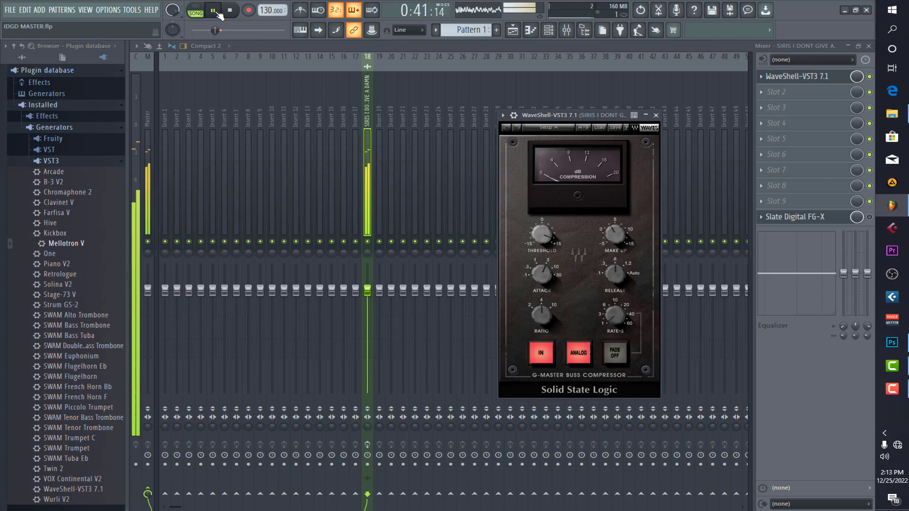
key("space")
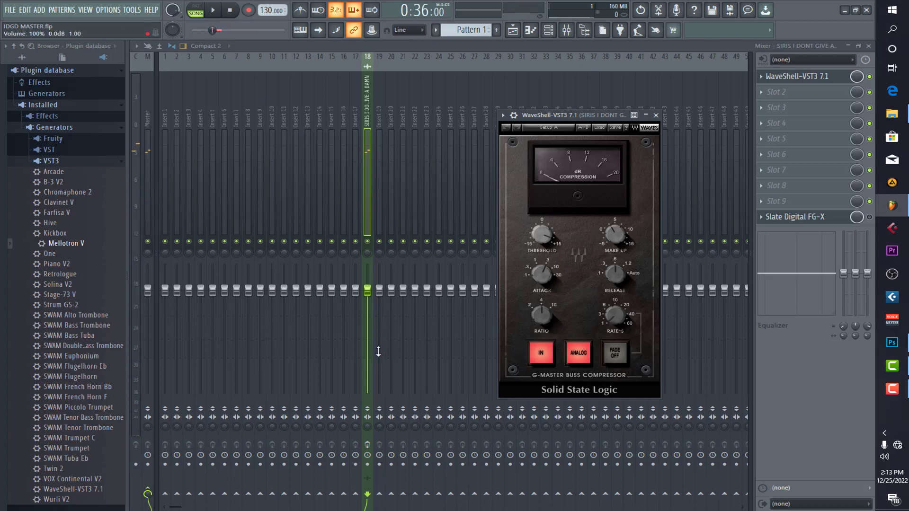
left_click(367, 444)
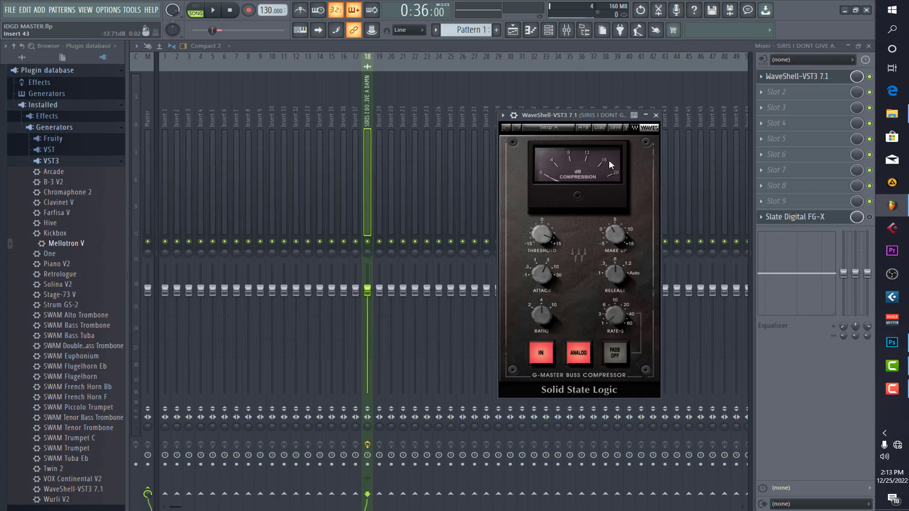
Lower the buss compressor's threshold to 0.2 dB.
left_click_drag(590, 112, 550, 110)
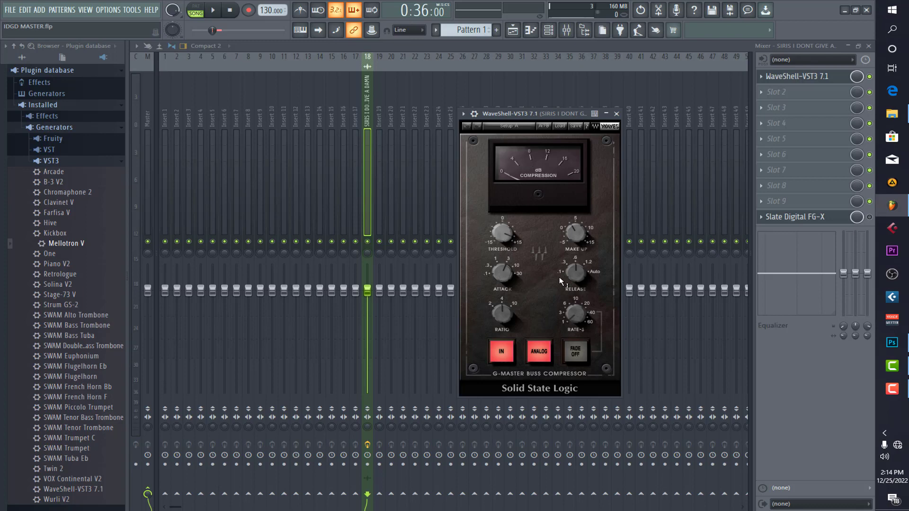
mouse_move(580, 279)
mouse_move(508, 272)
mouse_move(508, 237)
left_click_drag(502, 233, 502, 252)
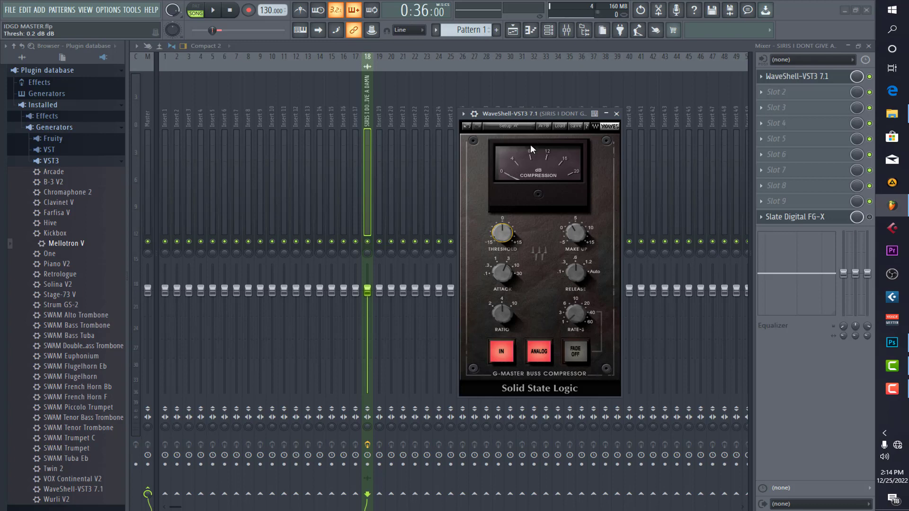
Play the looped section twice to check the compressor's gain reduction on its meter.
key("space")
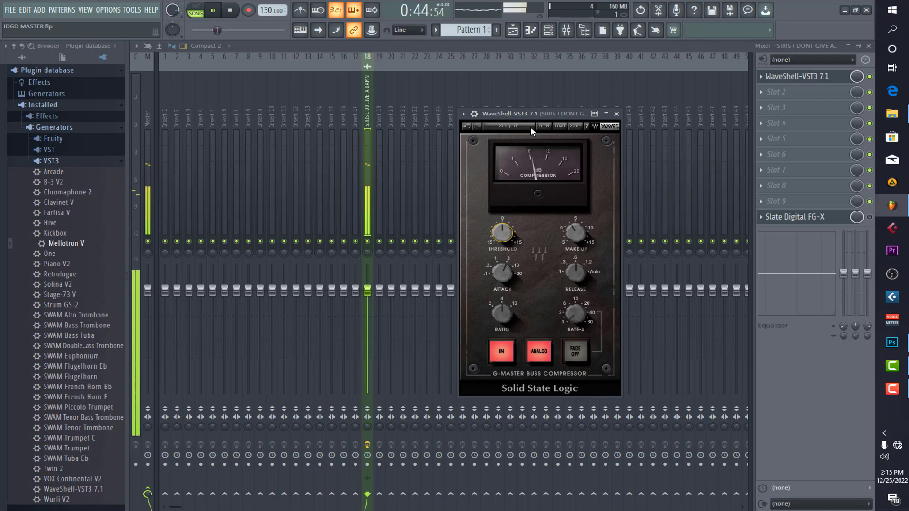
key("space")
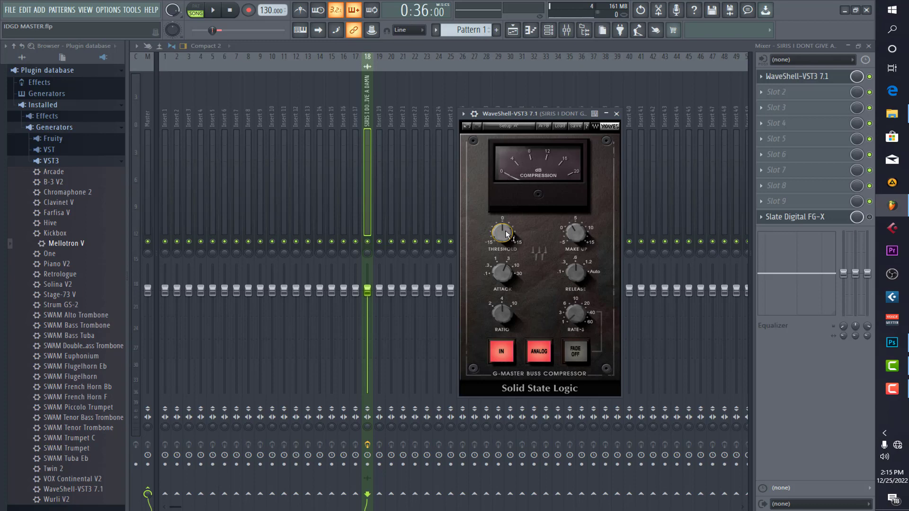
mouse_move(505, 235)
key("space")
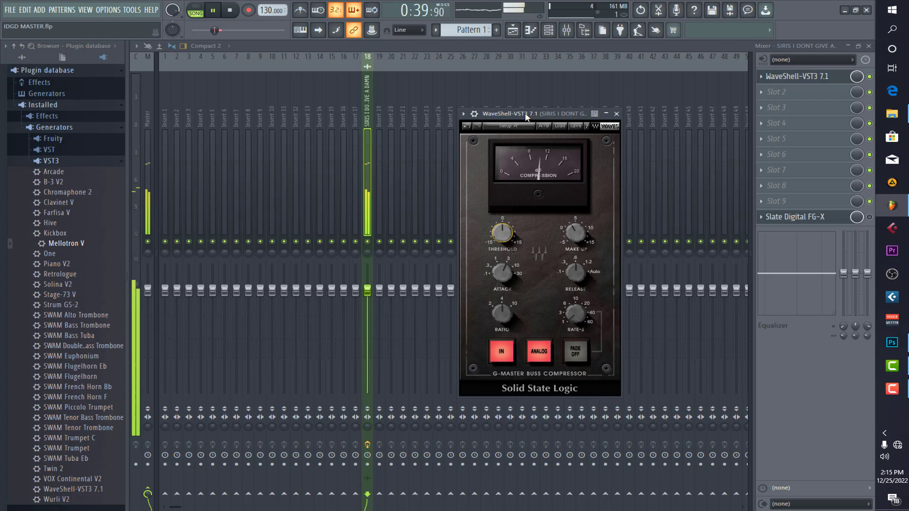
key("space")
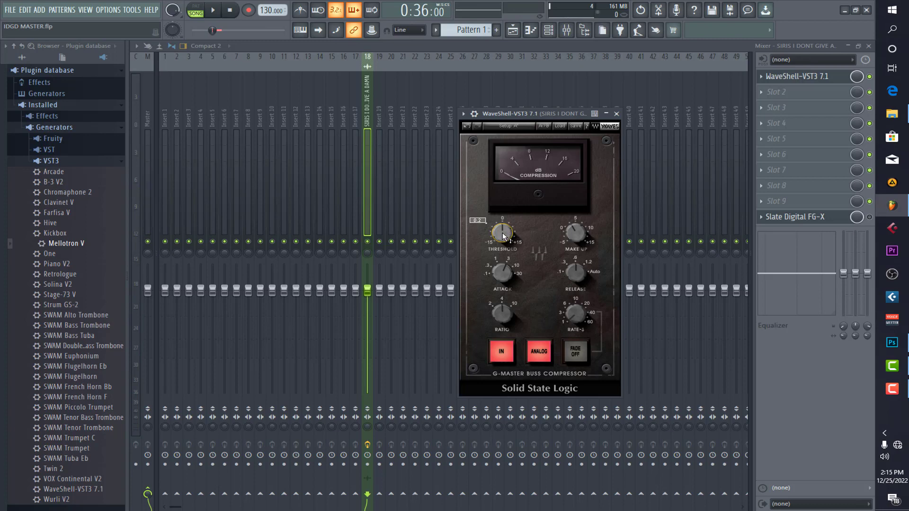
Try raising the compressor's threshold and bring it back down to about 0 dB.
left_click_drag(501, 232, 501, 208)
left_click_drag(501, 208, 502, 231)
left_click(540, 116)
left_click(502, 232)
Raise the compressor's threshold to 10.6 dB while the looped section plays.
key("space")
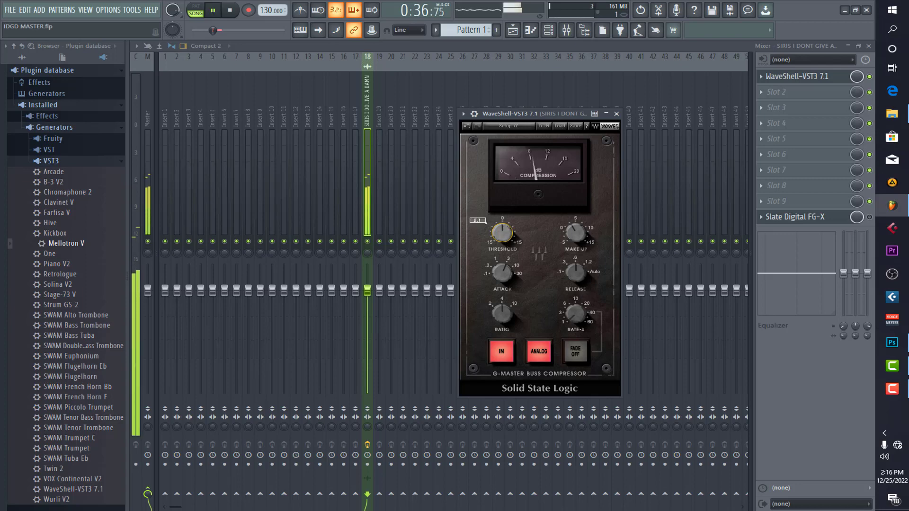
left_click_drag(502, 232, 501, 187)
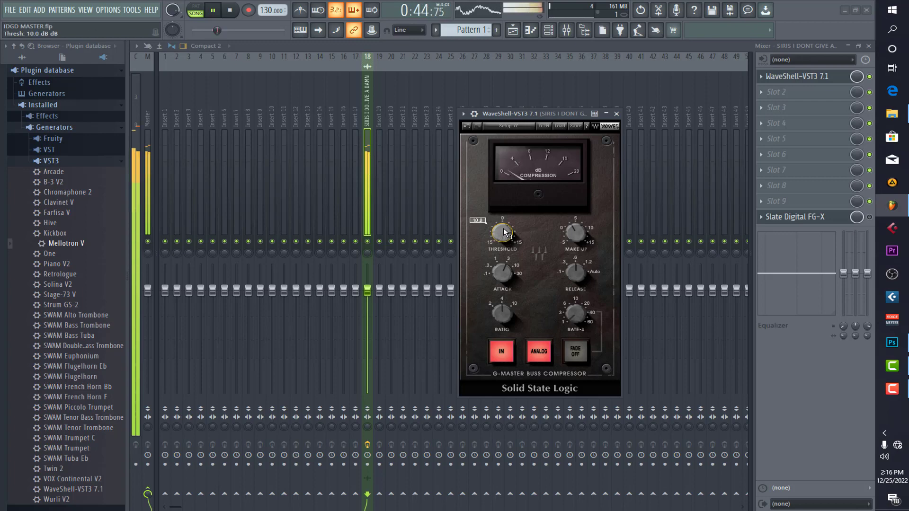
left_click_drag(503, 228, 504, 226)
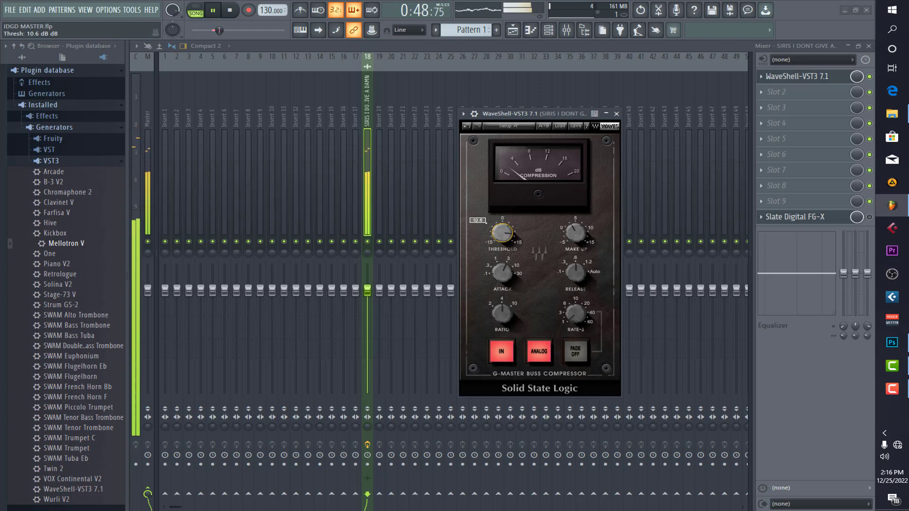
Raise the compressor's threshold to 11.5 dB and replay the looped section to check the gain reduction.
left_click_drag(502, 232, 502, 231)
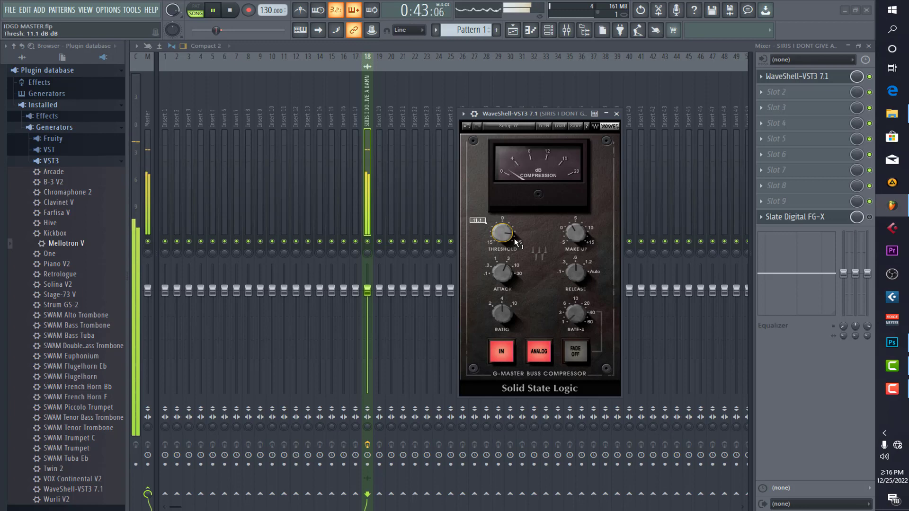
left_click_drag(501, 230, 502, 227)
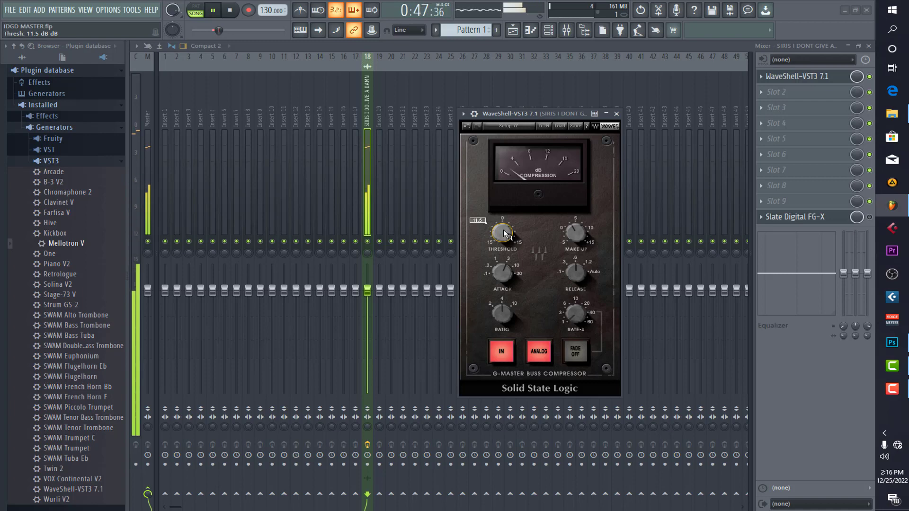
left_click_drag(504, 233, 504, 233)
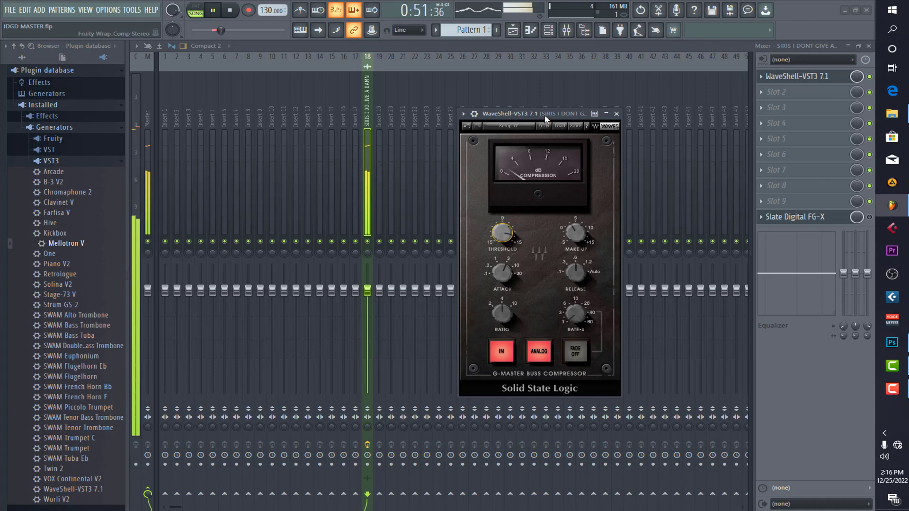
key("space")
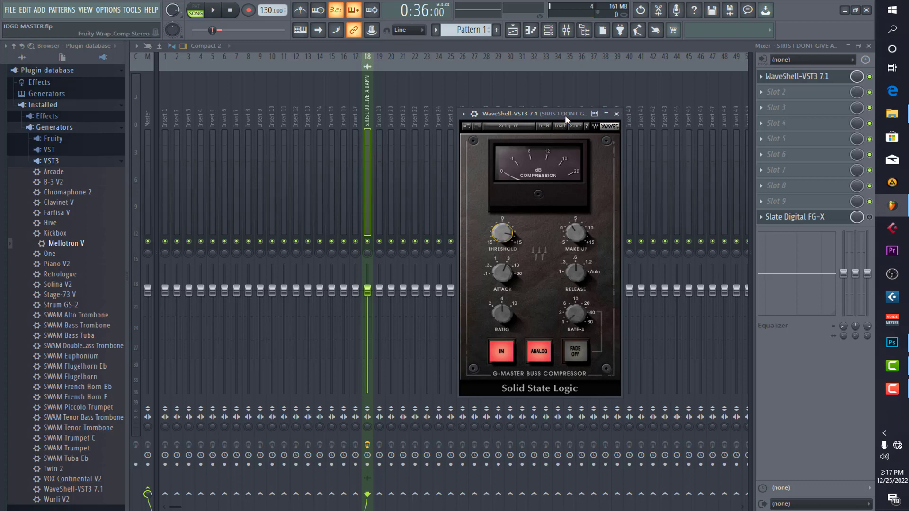
key("space")
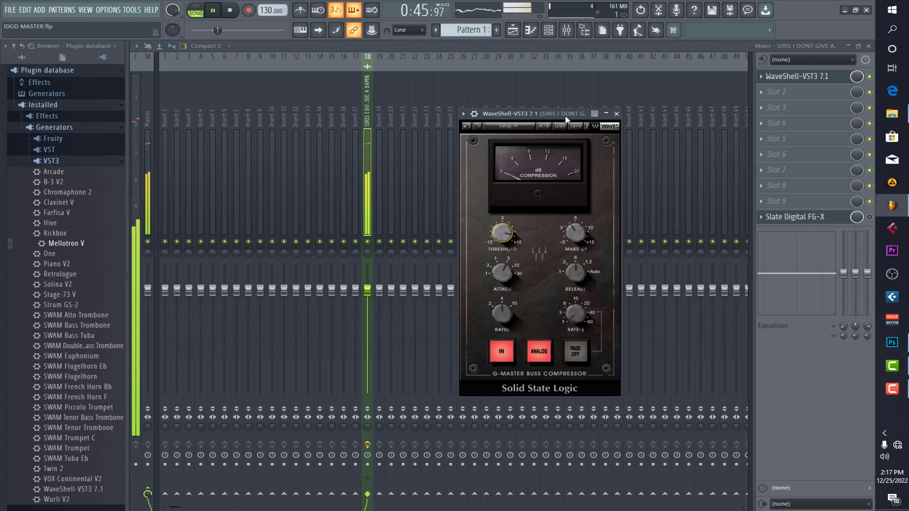
key("space")
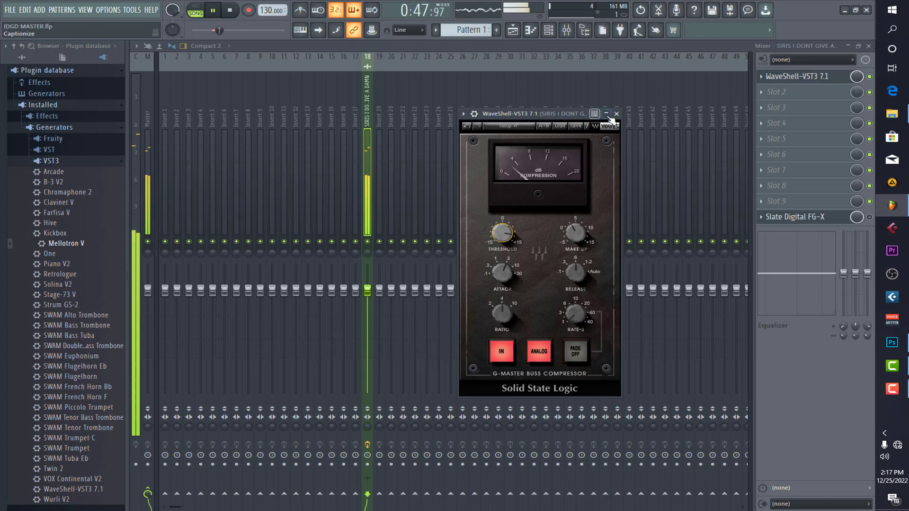
Close the buss compressor, then enable Slate Digital FG-X in the mixer's last effect slot and open its window centred on screen.
left_click(616, 114)
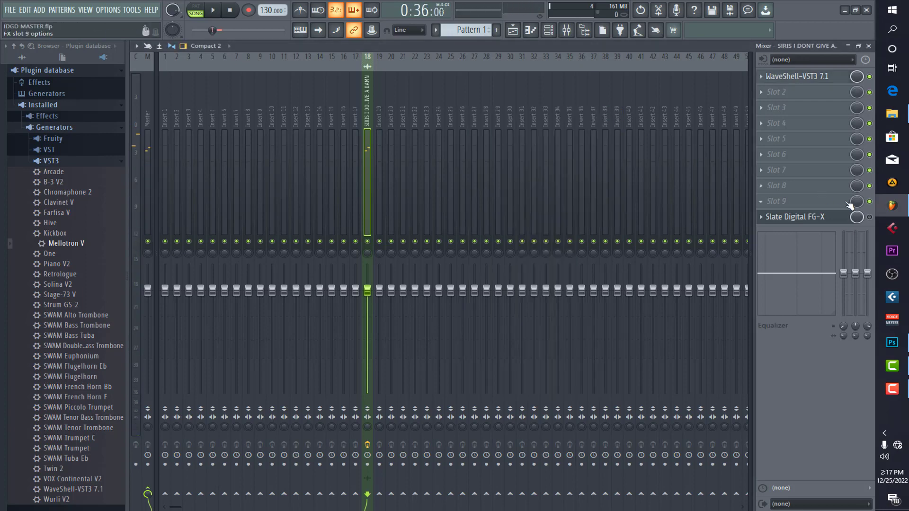
left_click(869, 216)
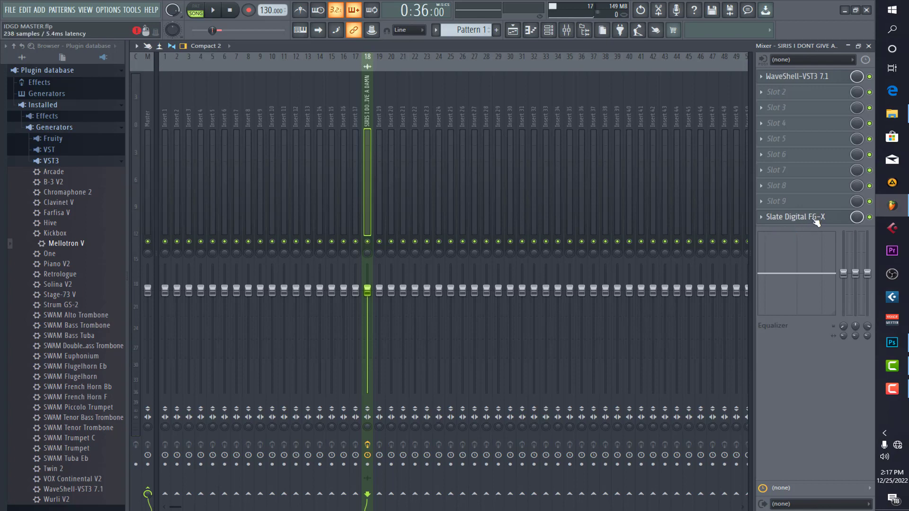
left_click(816, 218)
left_click_drag(569, 209, 436, 124)
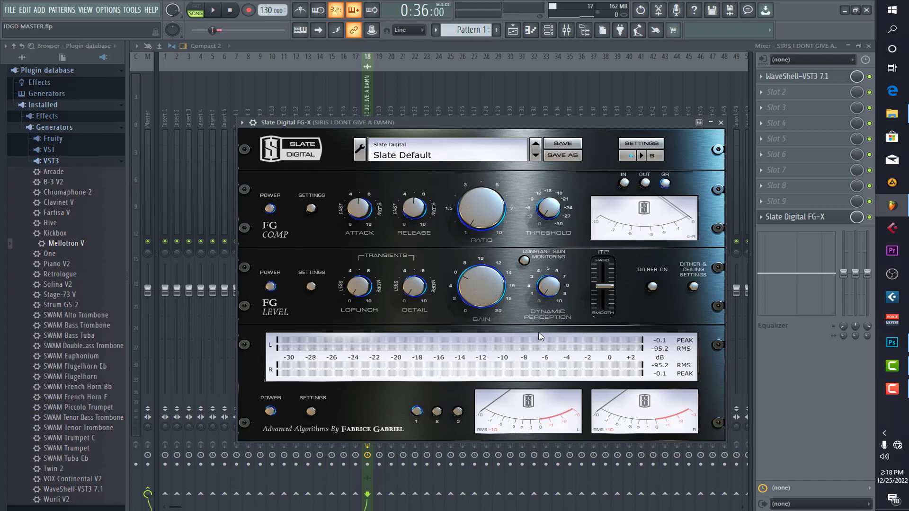
Turn down the FG Level gain in FG-X and save the project.
left_click(501, 347)
left_click_drag(473, 283, 484, 352)
key("ctrl+s")
Play the looped section to check its peak and RMS levels on FG-X's meters.
key("space")
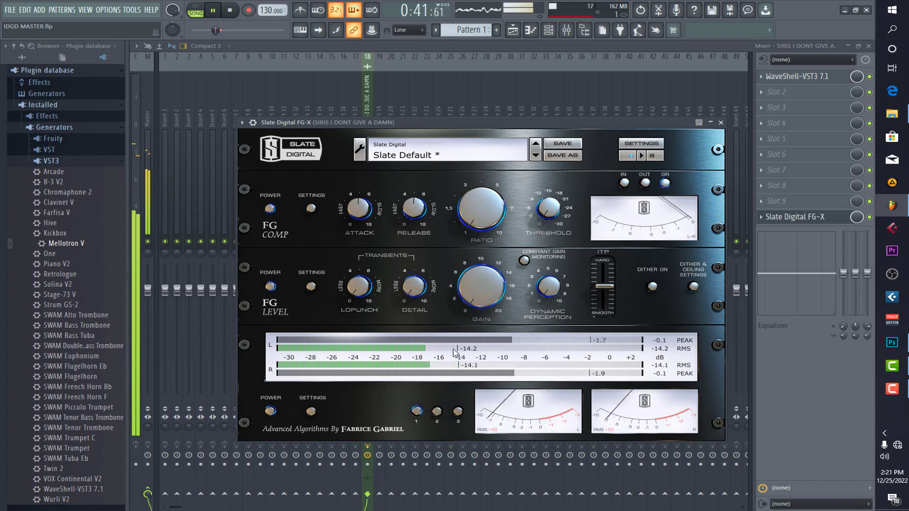
key("space")
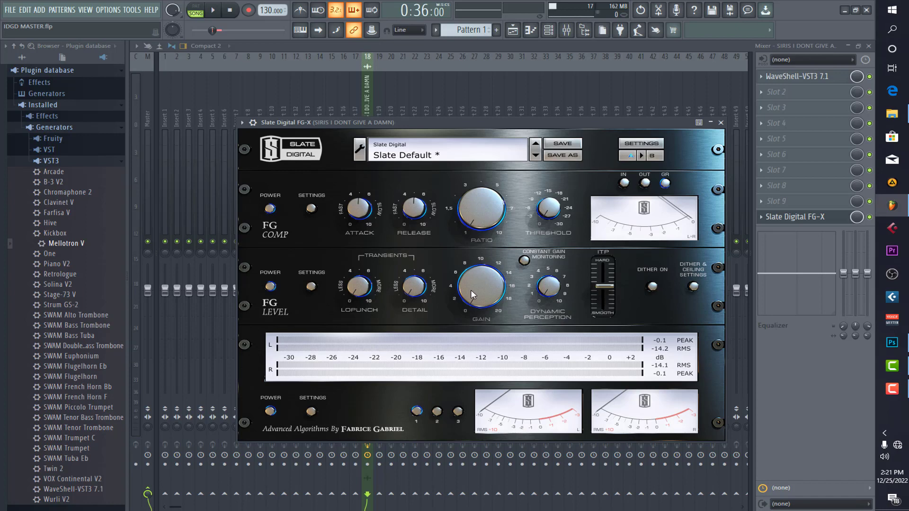
Raise the FG Level gain to 6.1 dB while the looped section plays, and stop playback.
key("space")
left_click_drag(470, 290, 469, 259)
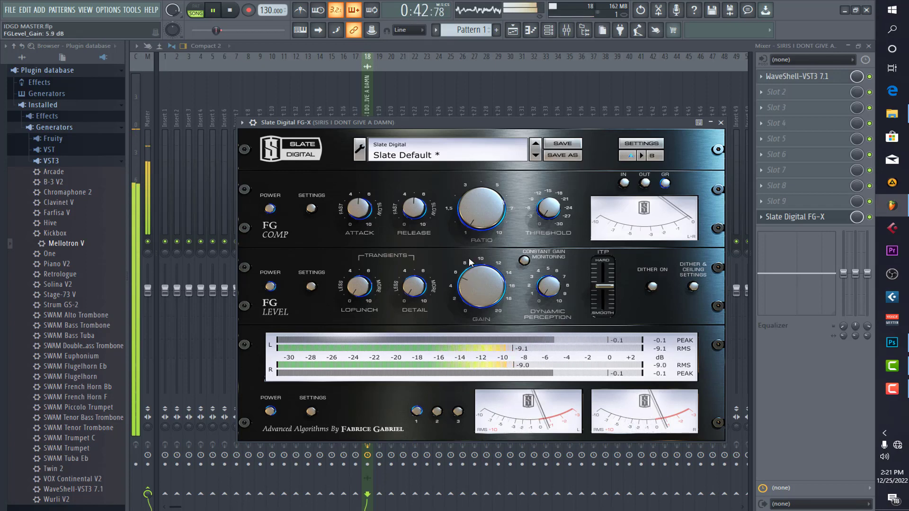
left_click_drag(467, 280, 467, 277)
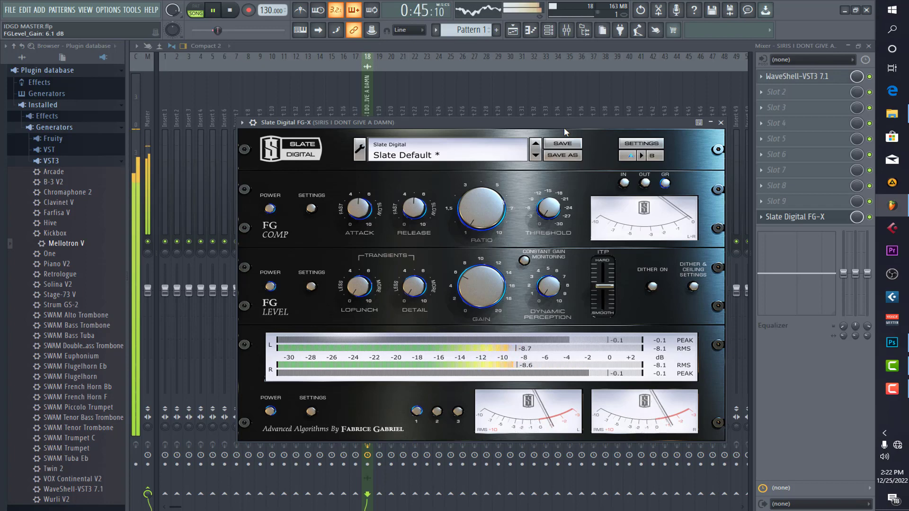
key("space")
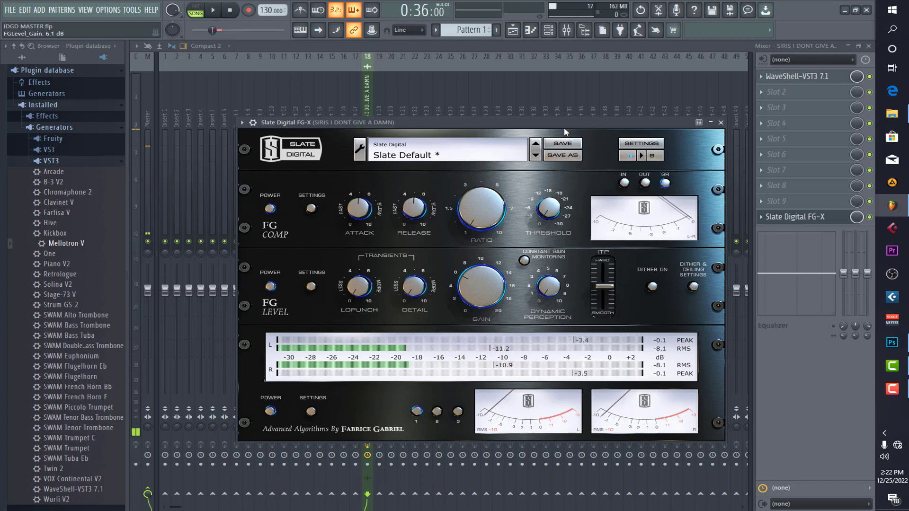